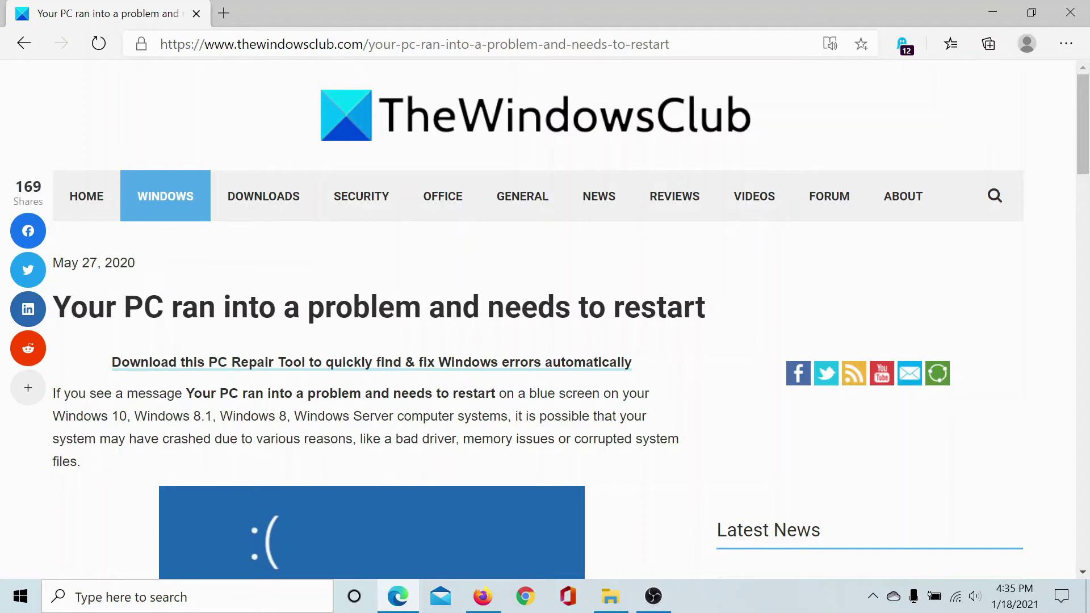
Step: Scroll the BSOD article down to '1] Disable the auto PC restart option' and open the Start menu
scroll(418, 367, "down", 3)
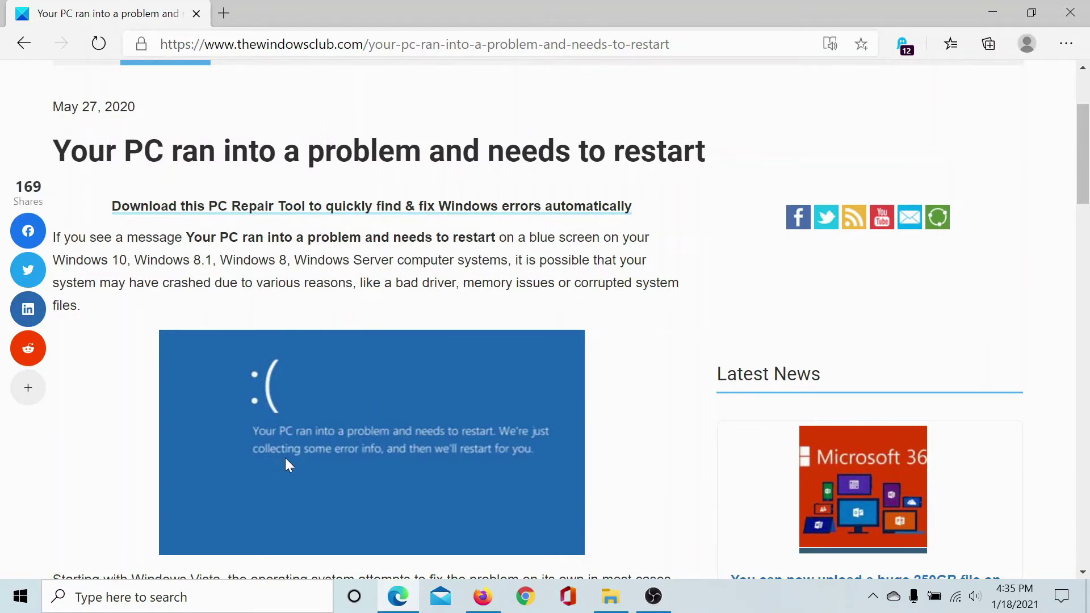
scroll(285, 460, "down", 6)
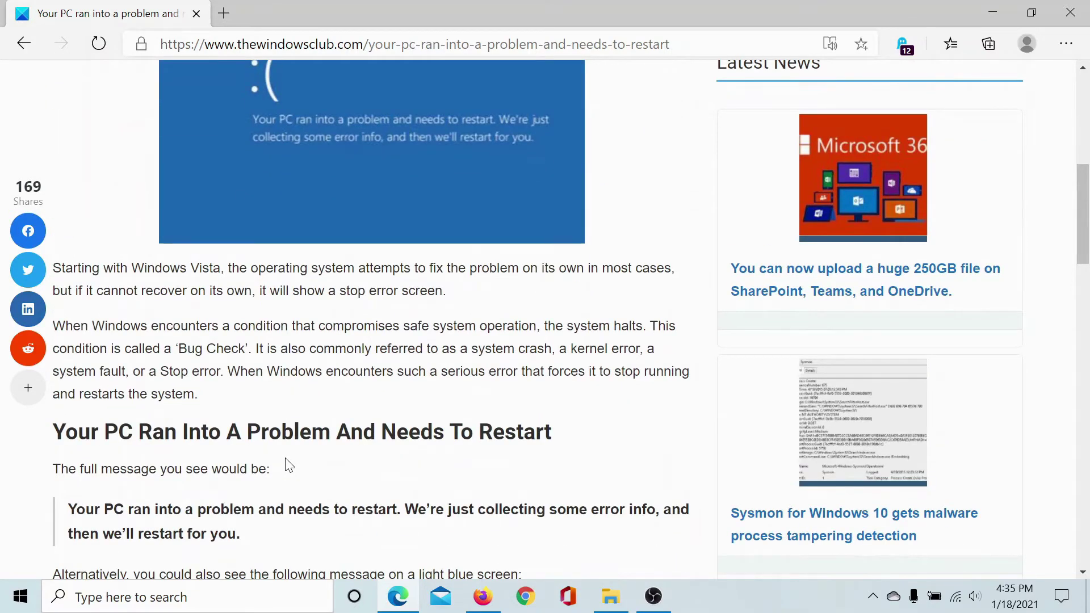
scroll(288, 465, "down", 6)
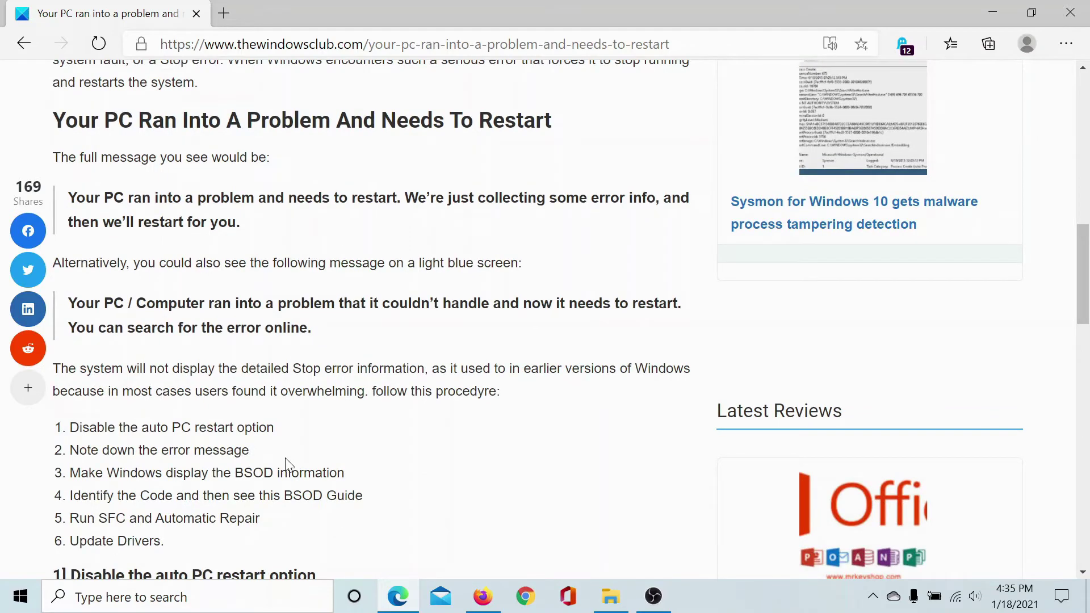
scroll(285, 458, "down", 3)
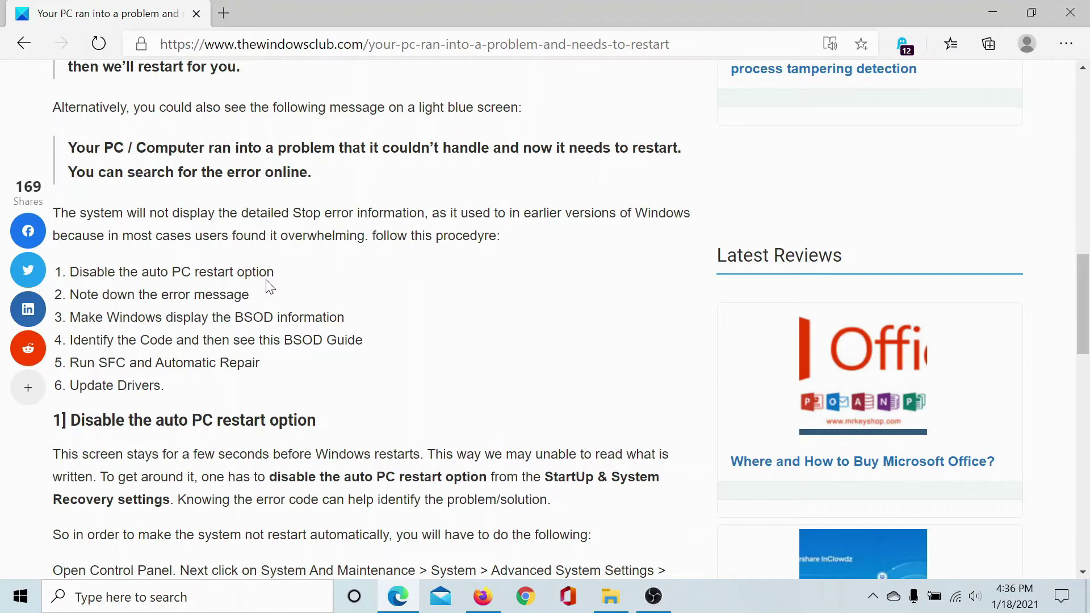
scroll(269, 286, "down", 4)
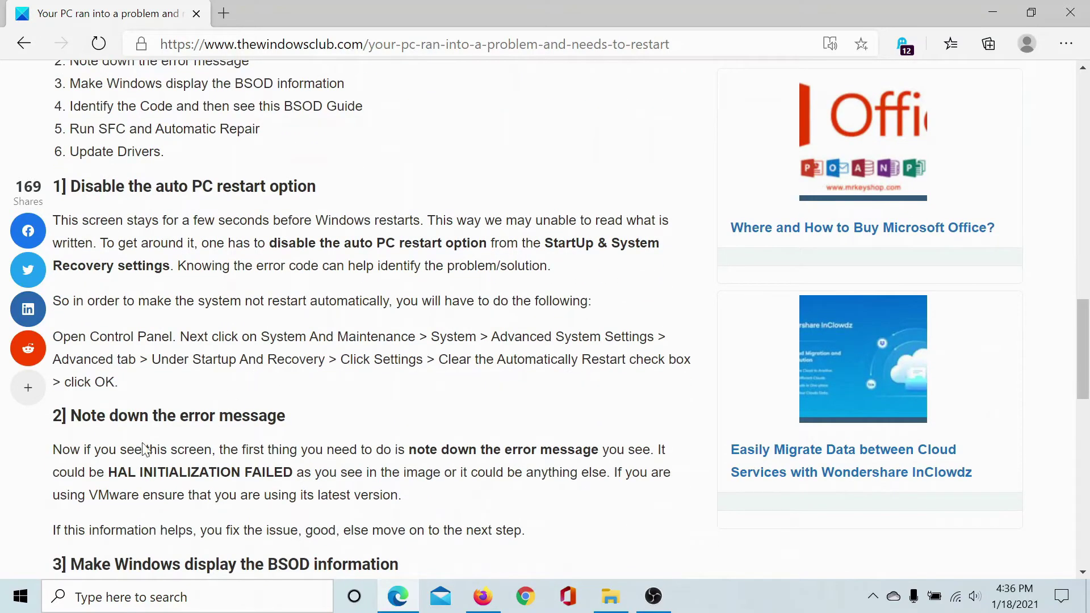
left_click(17, 608)
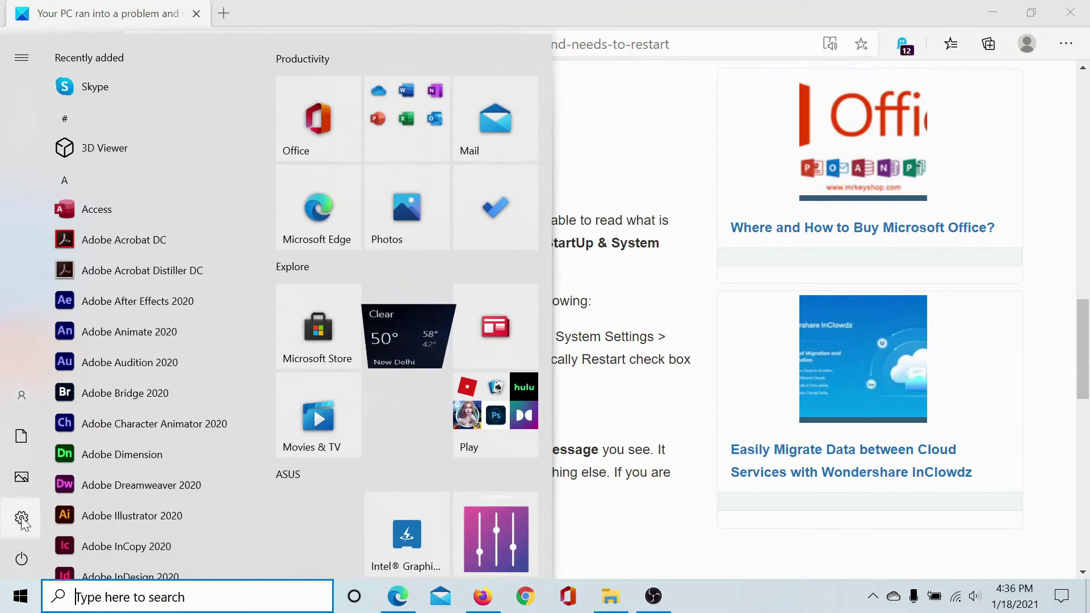
Step: Go through Settings > System > About > Advanced system settings to reach System Properties' Advanced tab
left_click(22, 519)
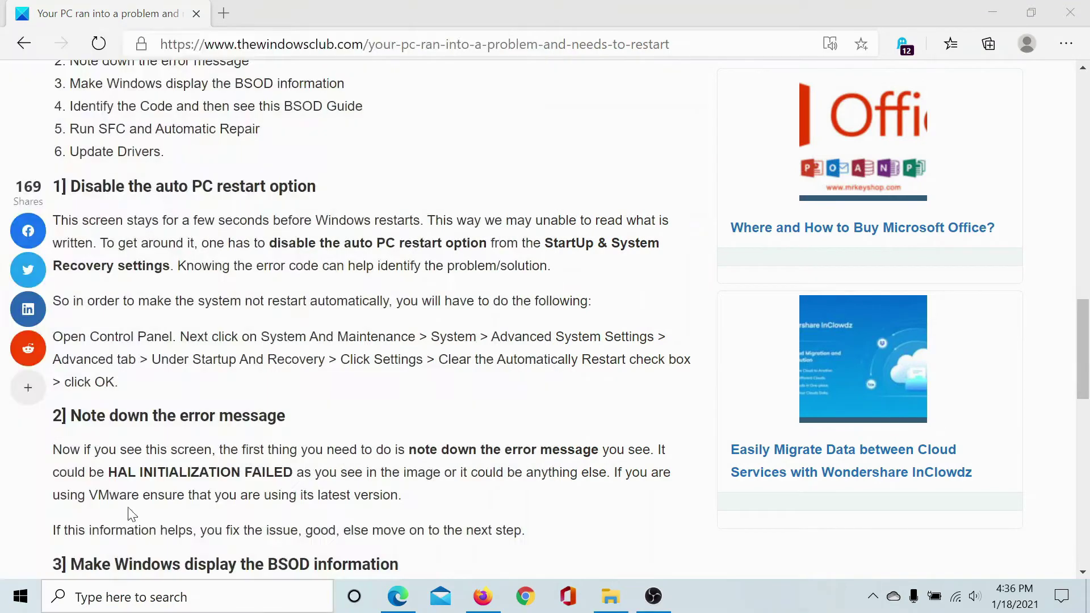
left_click(192, 299)
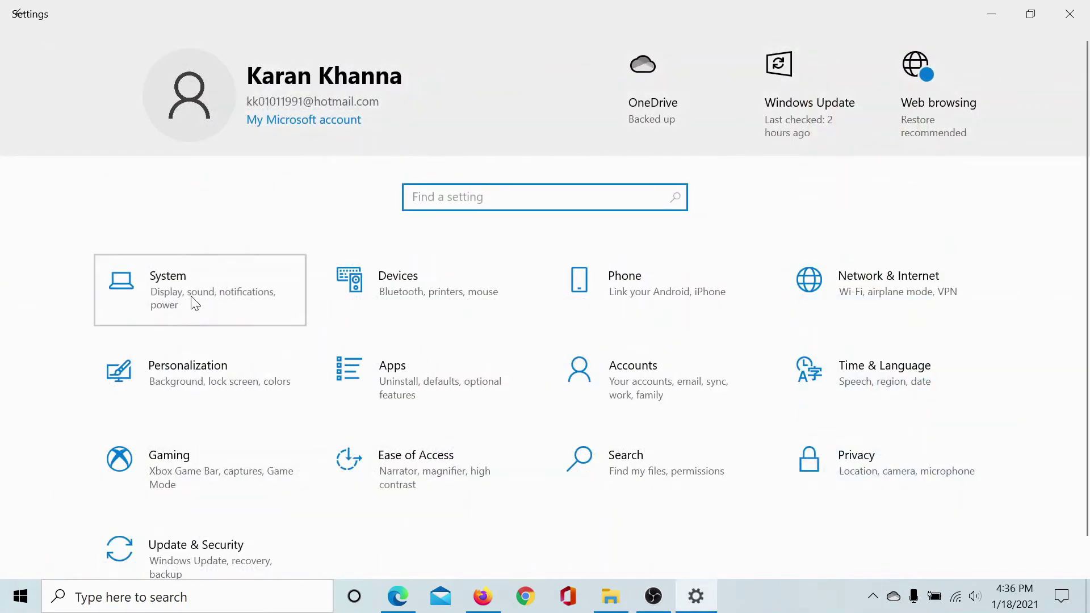
scroll(154, 357, "down", 4)
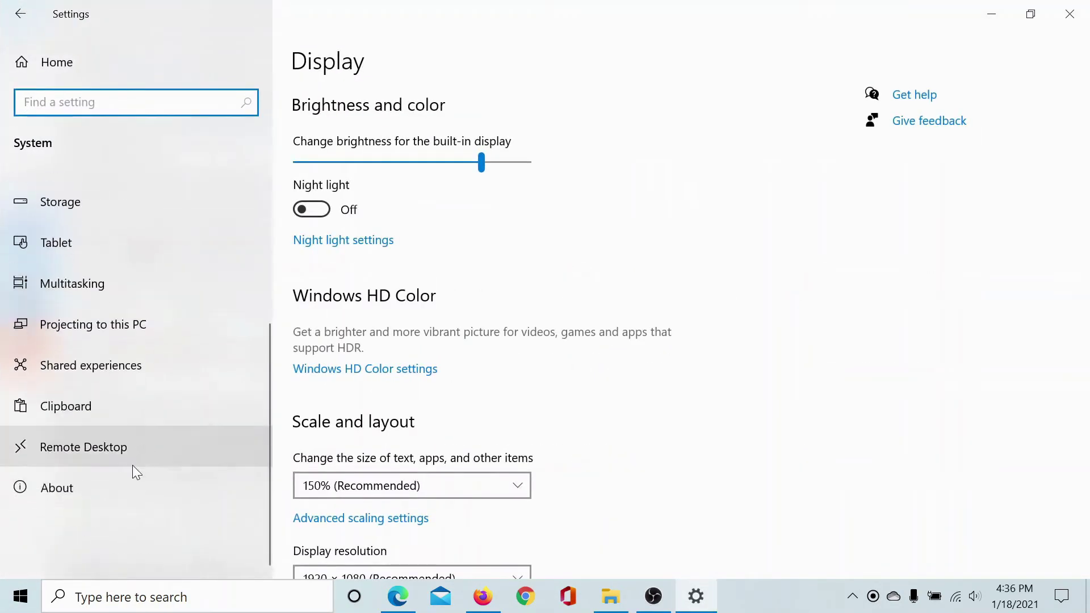
left_click(80, 488)
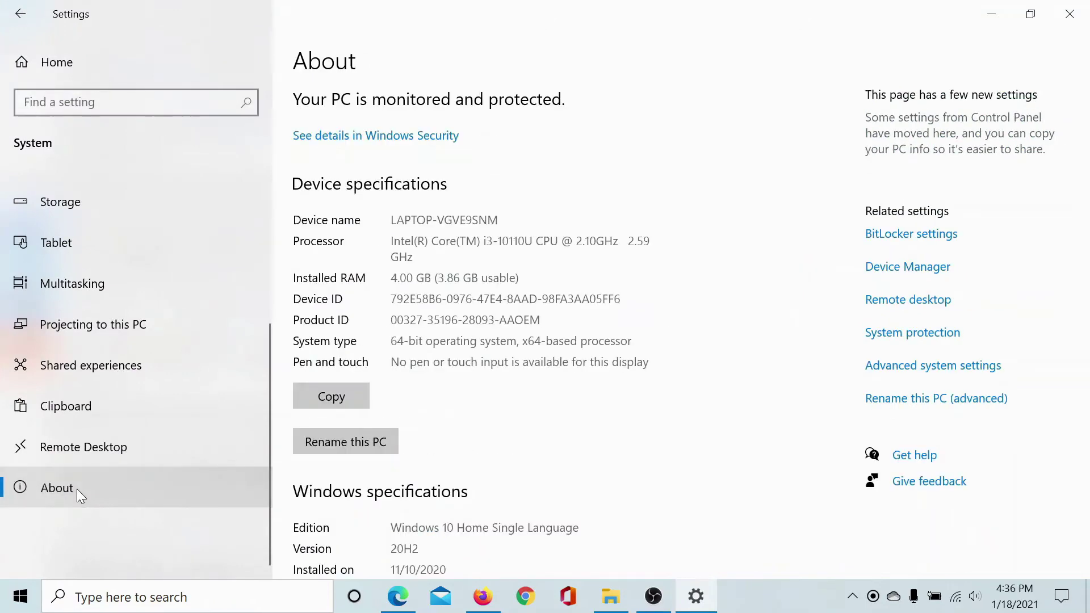
left_click(928, 368)
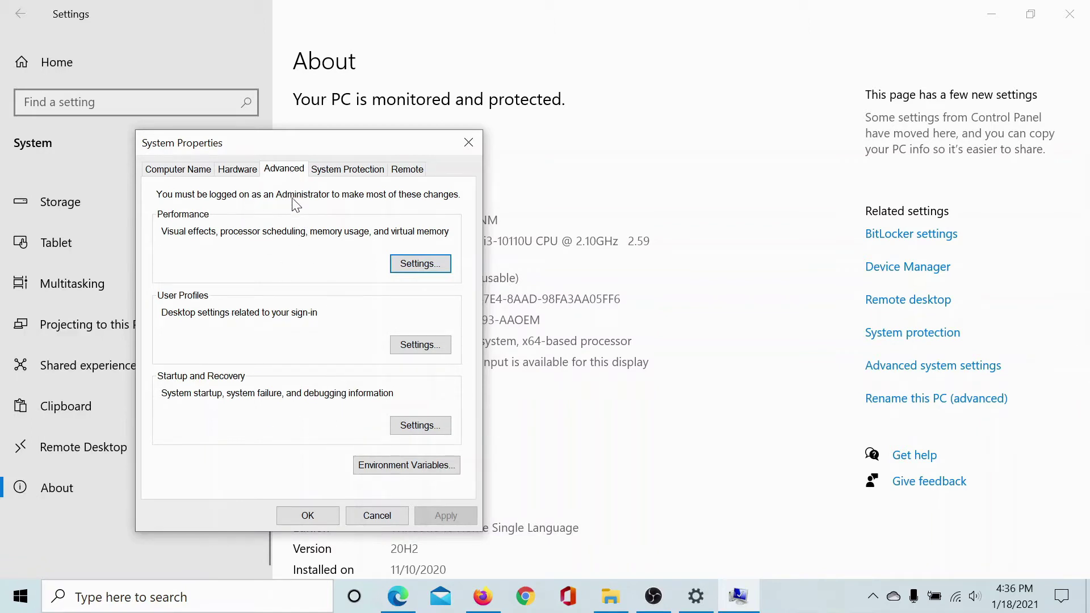
Step: Uncheck 'Automatically restart' in Startup and Recovery, confirm with OK twice, and return to Edge
left_click(421, 425)
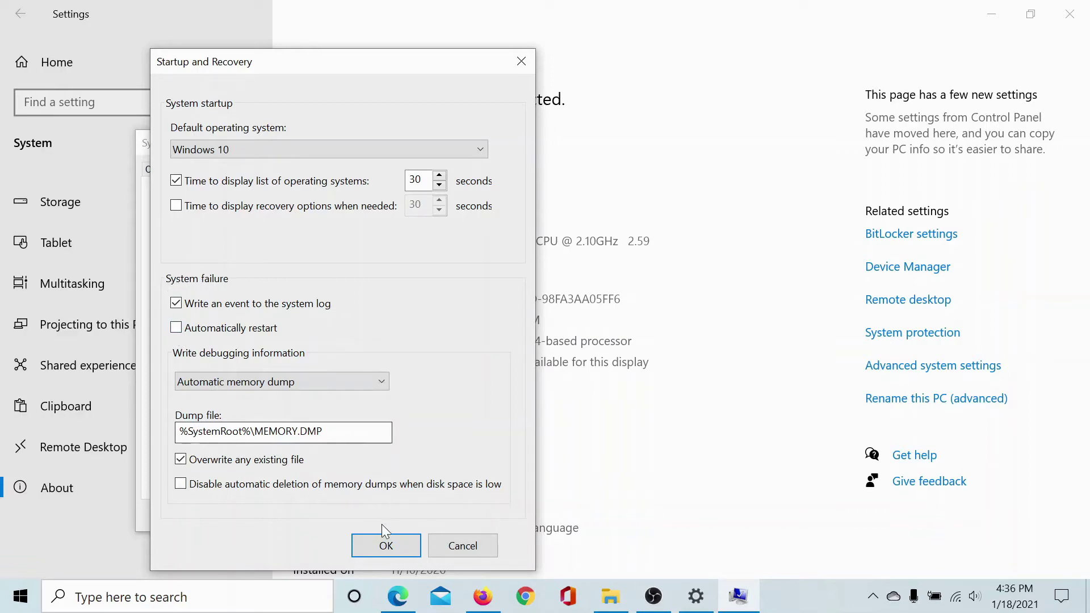
left_click(383, 544)
left_click(311, 516)
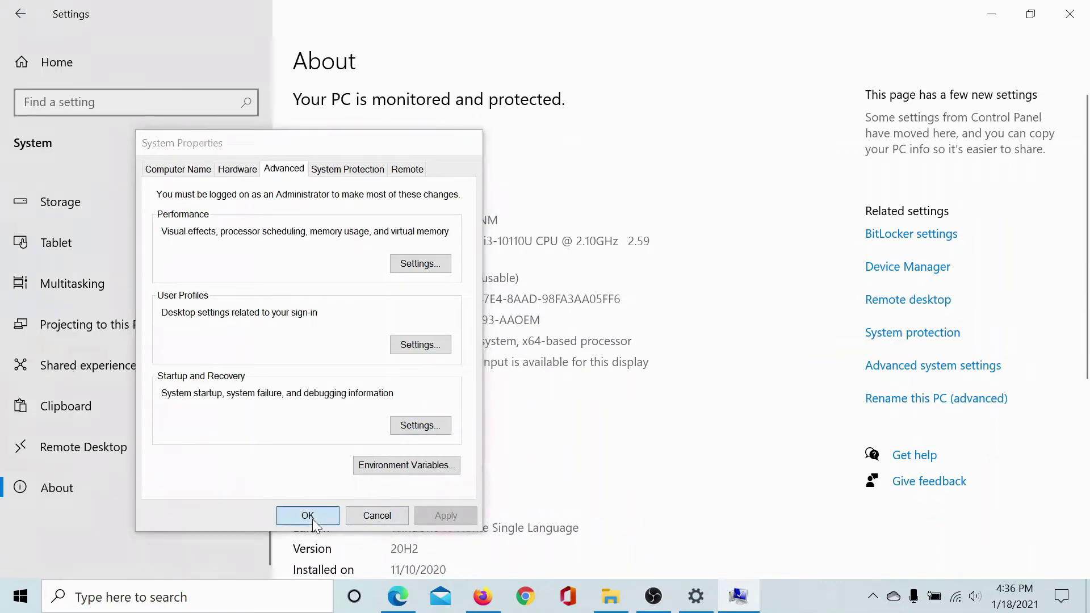
left_click(397, 596)
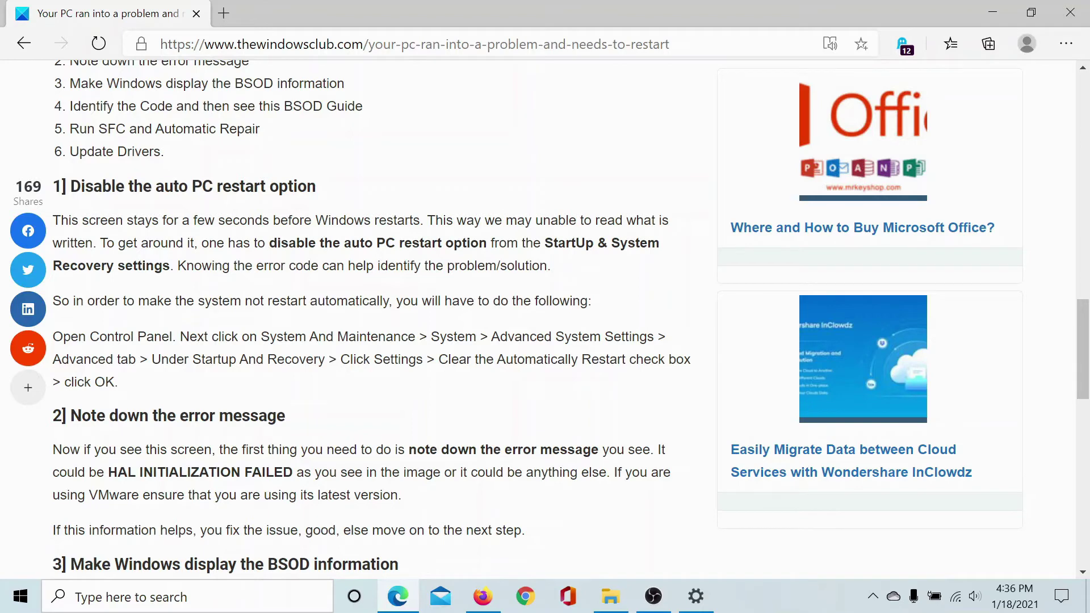
Step: Scroll the article to section '4] Identify the Code' and its Windows Stop Errors Guide link
scroll(417, 457, "down", 3)
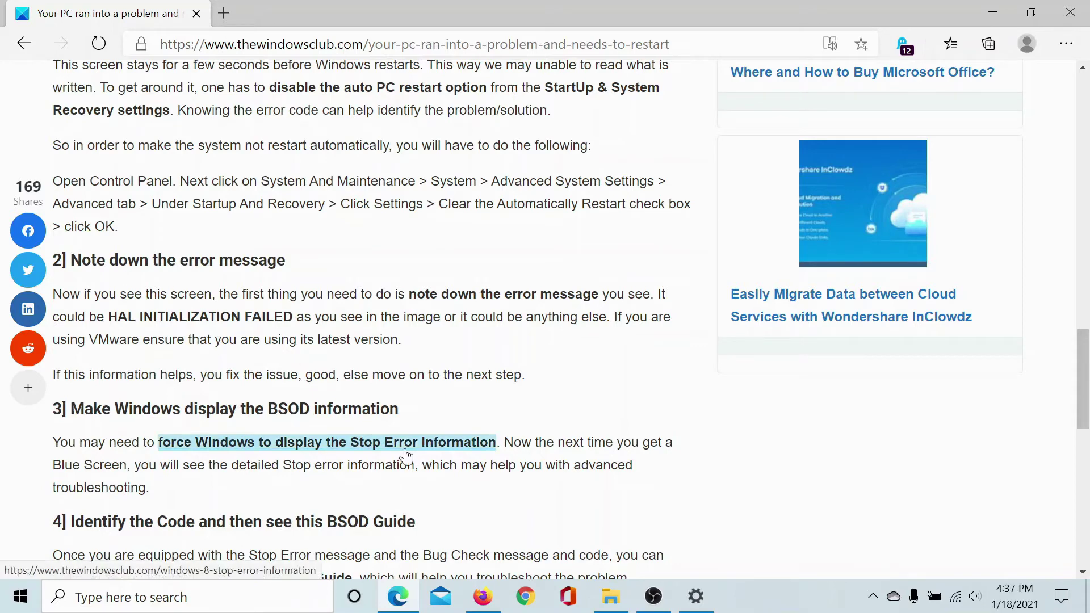
scroll(414, 455, "down", 3)
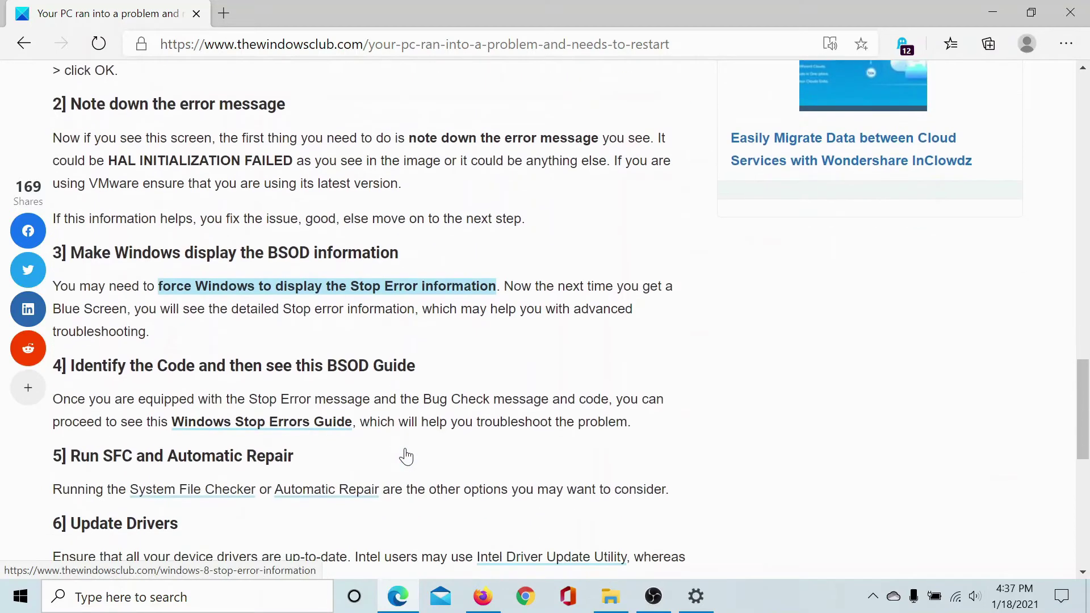
Step: Open the Windows Stop Errors Guide in a new tab, skim it, then read BSOD steps 3–6
right_click(306, 430)
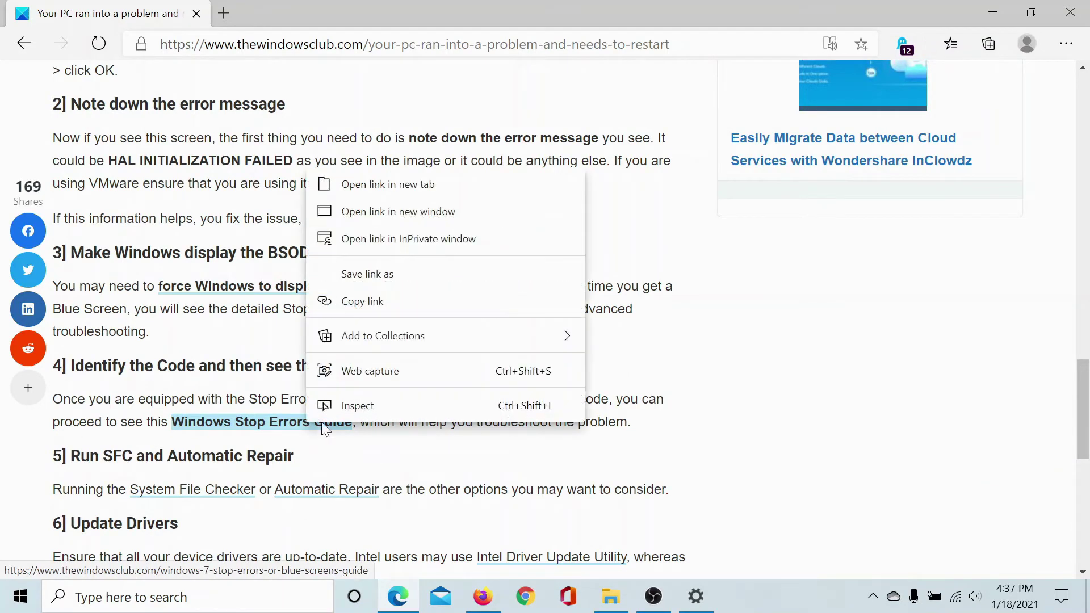
left_click(394, 185)
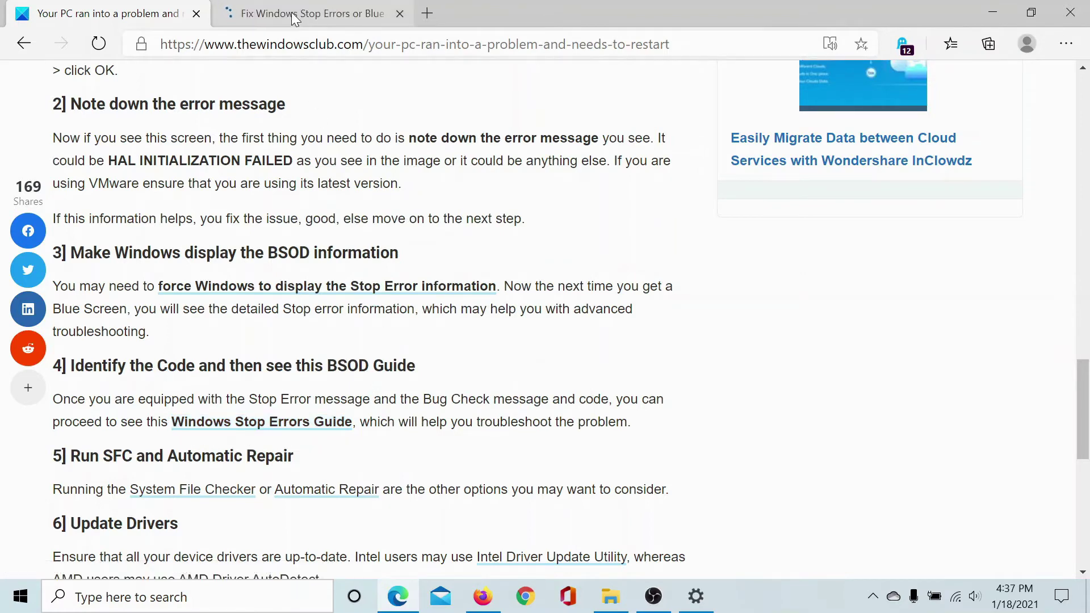
left_click(291, 12)
scroll(287, 389, "down", 3)
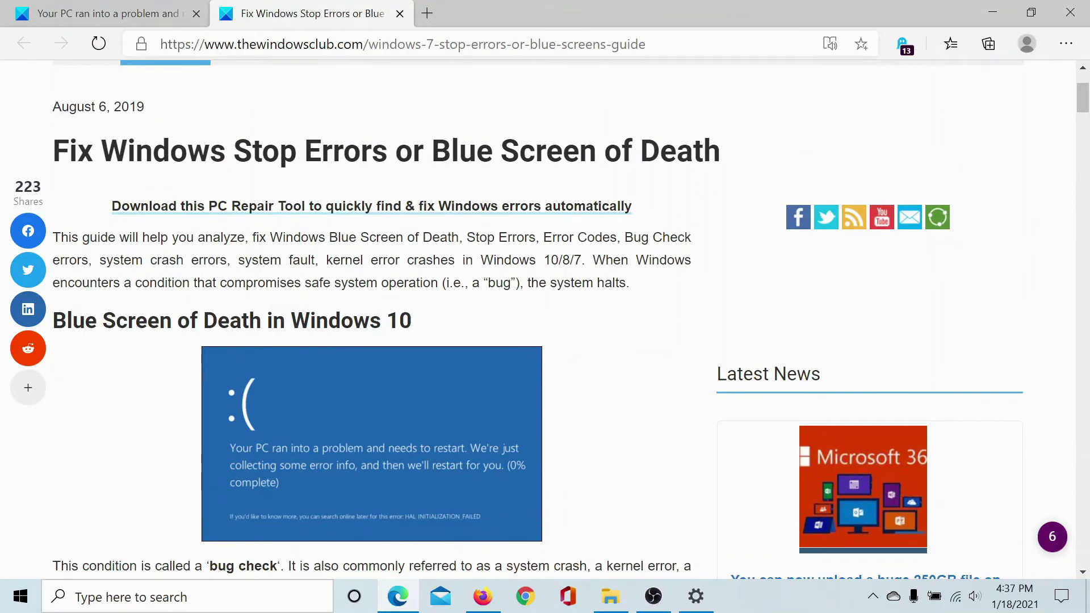
scroll(268, 322, "down", 15)
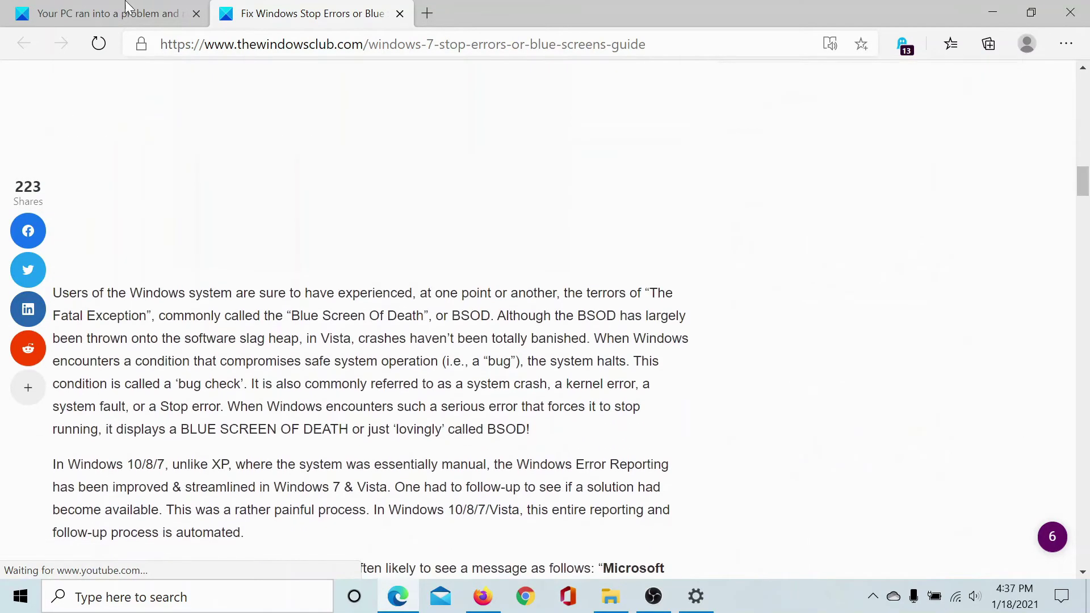
left_click(105, 13)
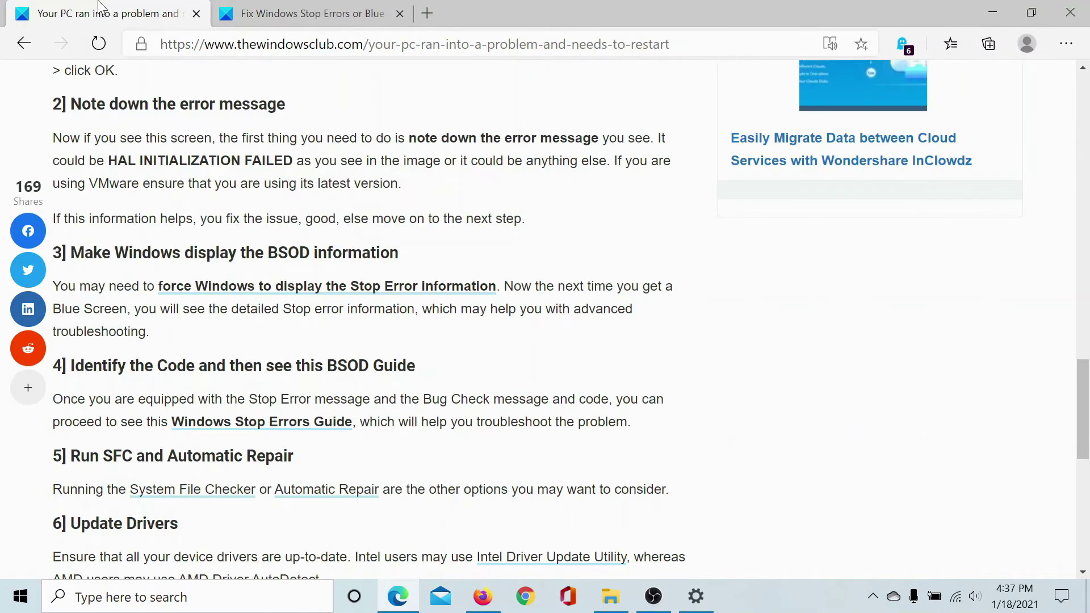
scroll(194, 417, "down", 3)
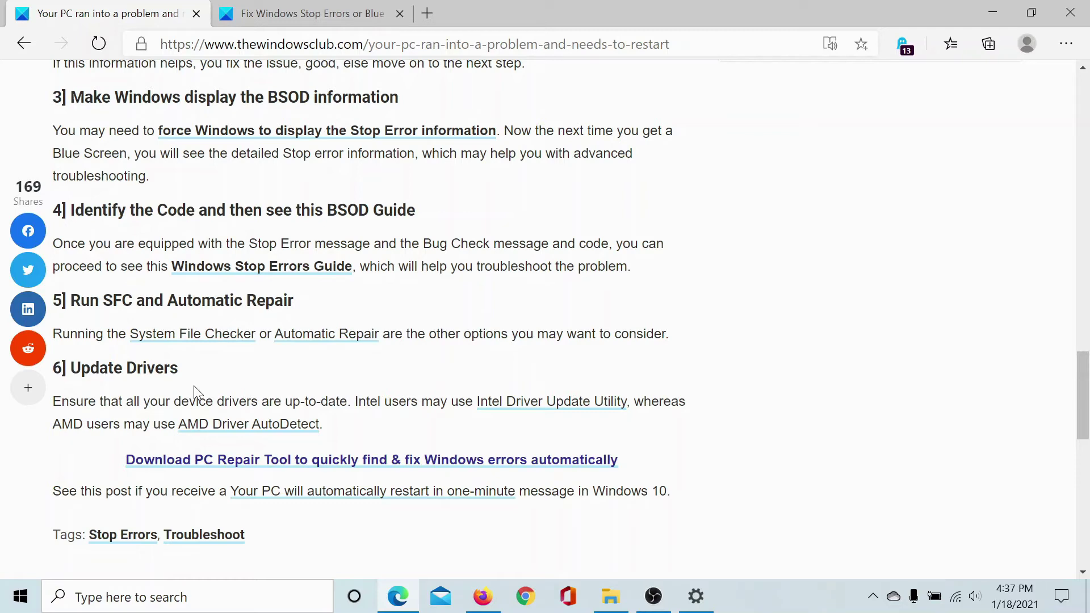
Step: Open the Intel Driver Update Utility link in a new tab, skim it, and return to the BSOD article
right_click(540, 410)
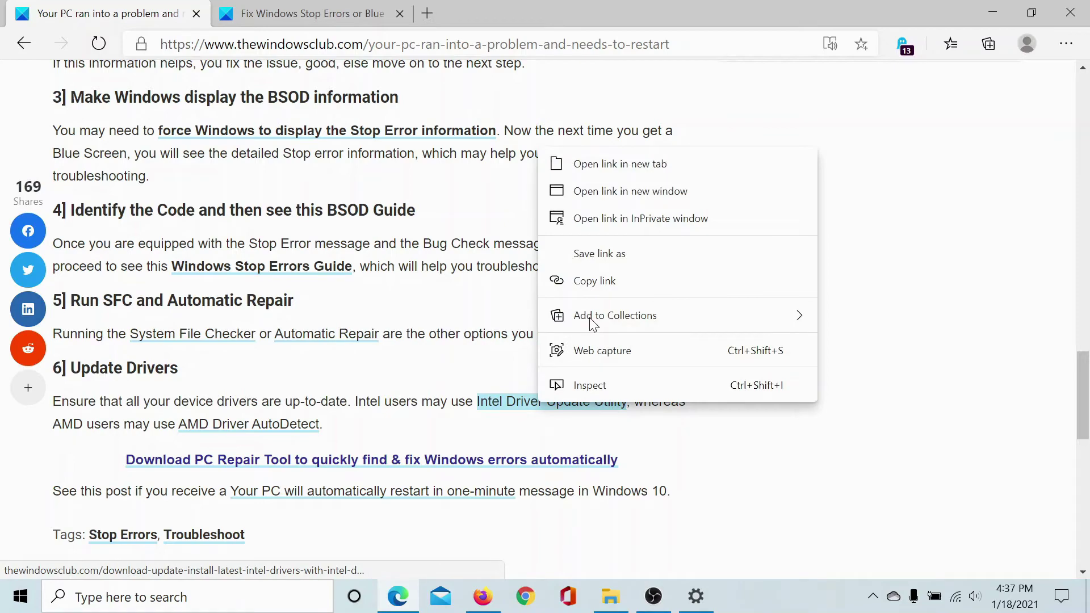
left_click(626, 179)
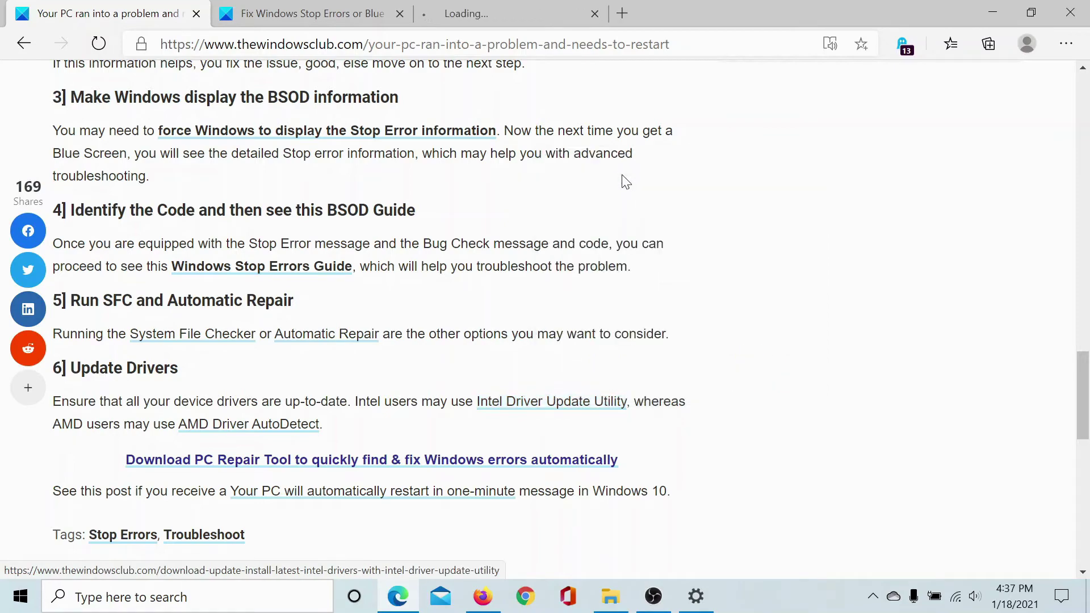
left_click(538, 8)
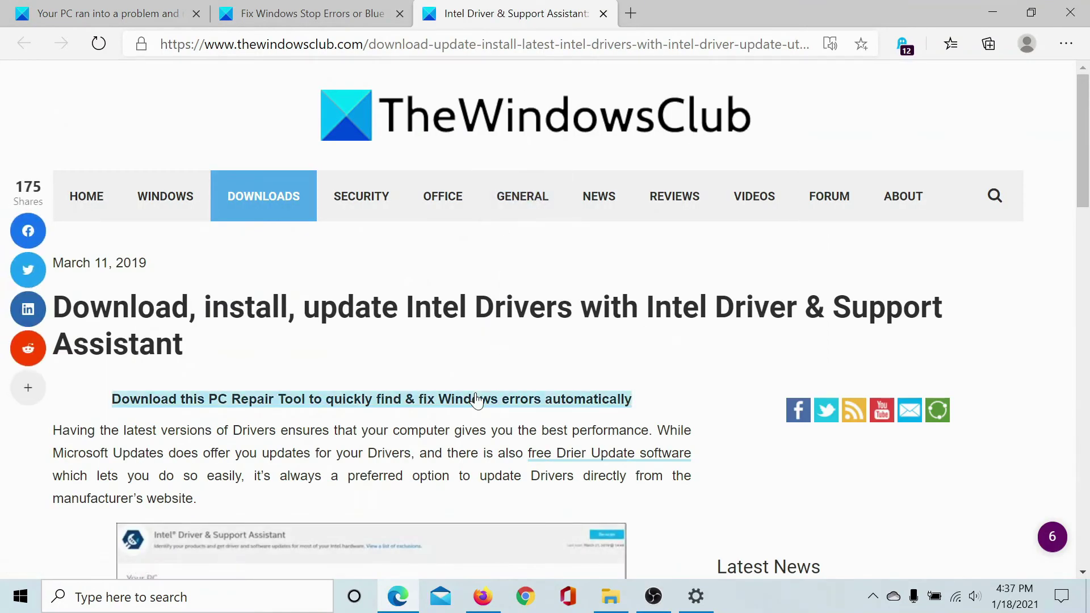
scroll(480, 397, "down", 3)
scroll(480, 400, "down", 4)
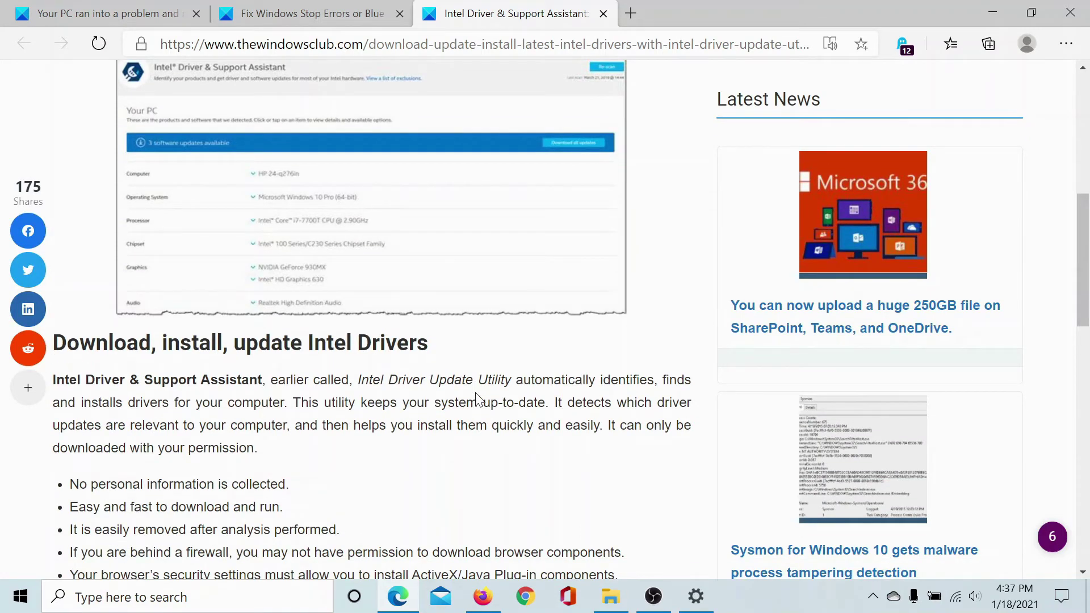
left_click(79, 9)
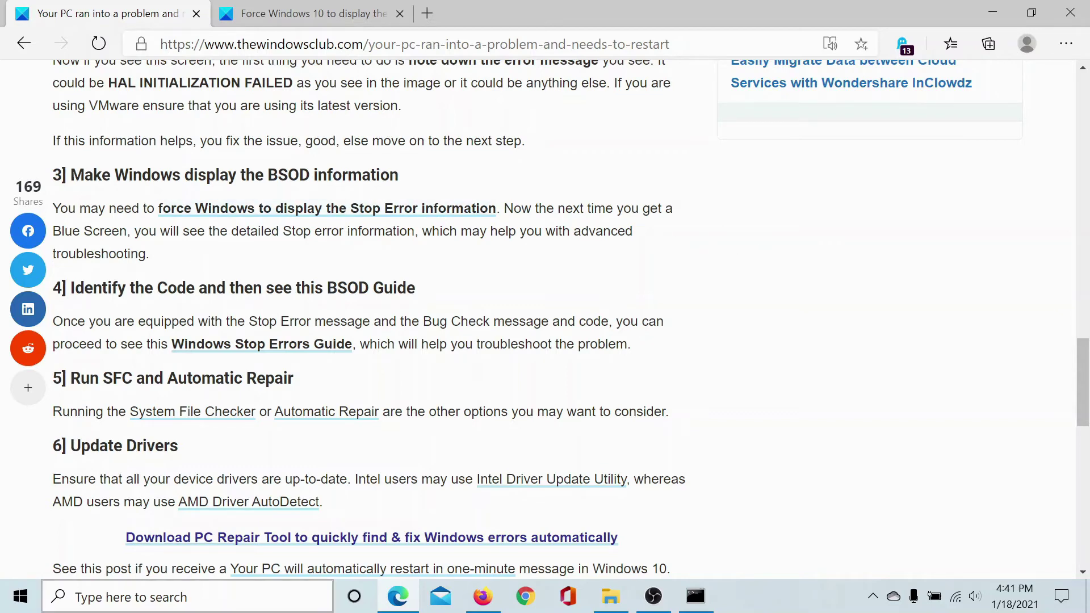
Step: Launch Command Prompt as administrator, start 'sfc /scannow', and bring Edge back to the front
left_click(130, 607)
type("c")
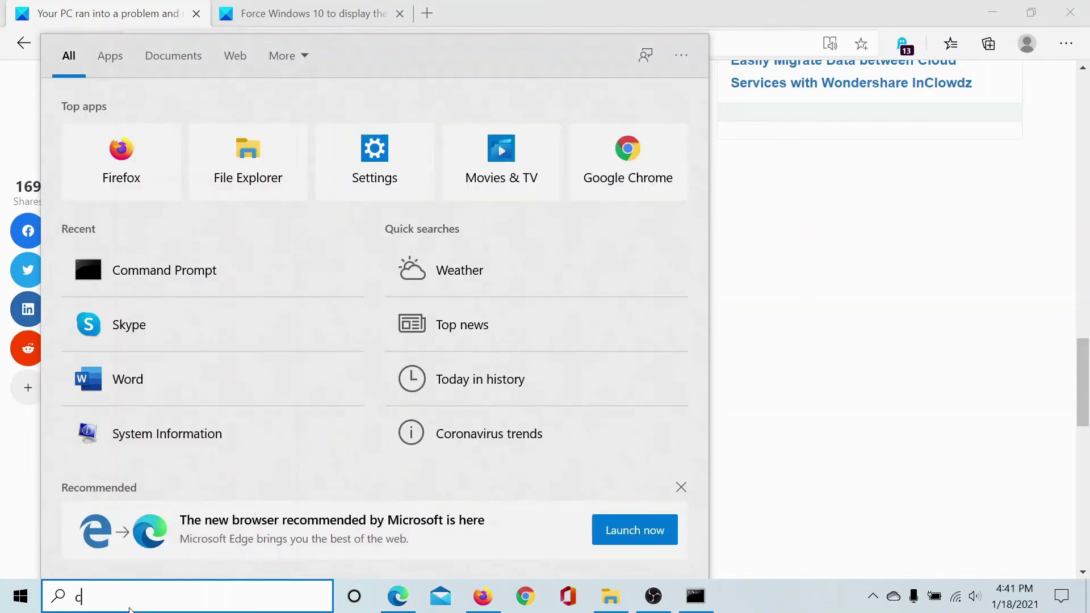
type("omm")
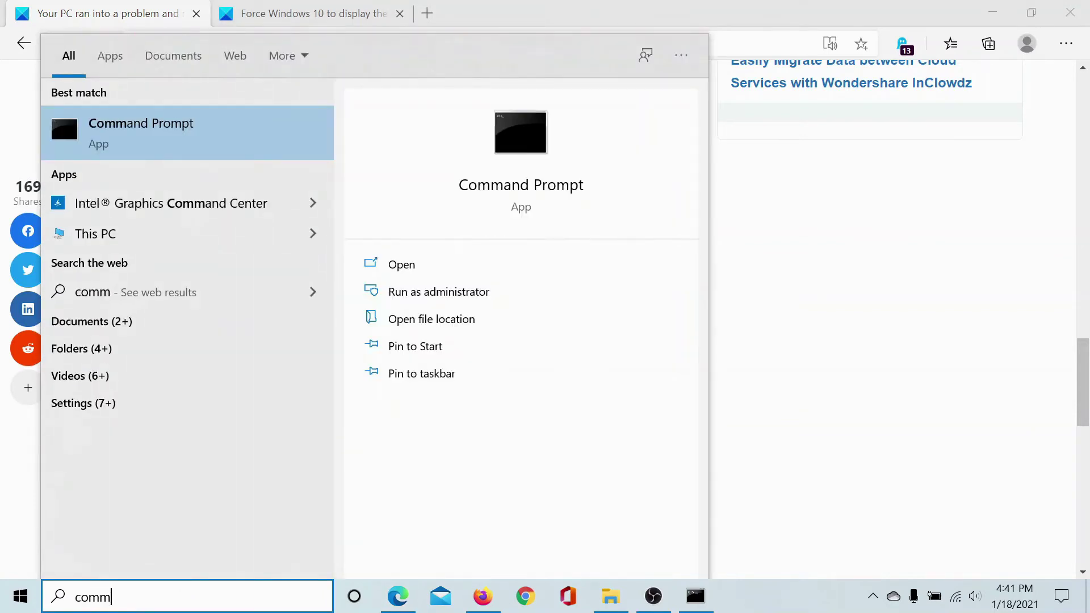
left_click(453, 292)
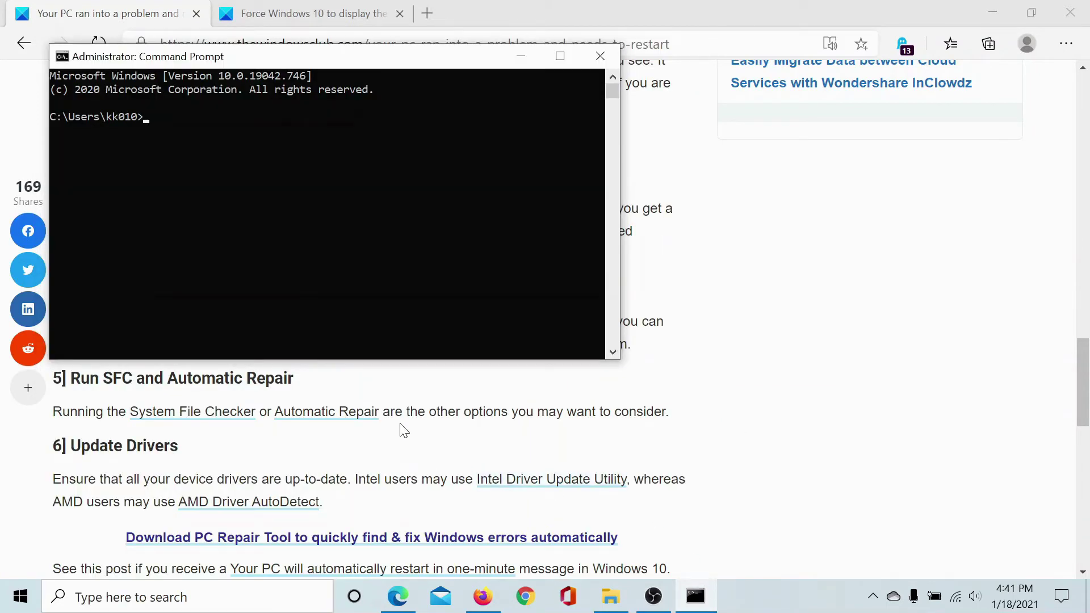
type("sfc /scannow")
key("Return")
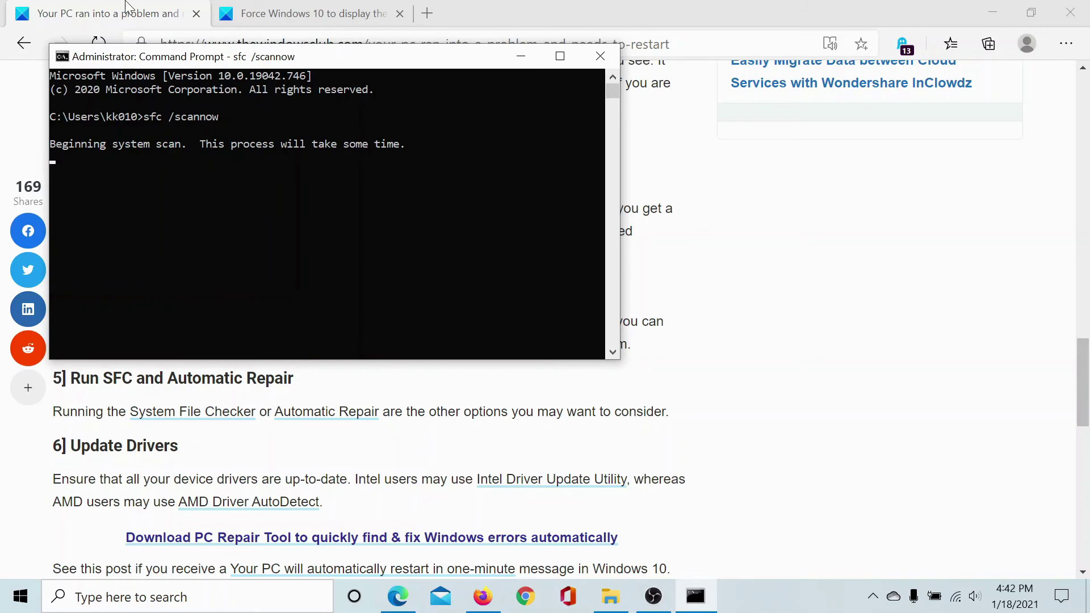
left_click(126, 6)
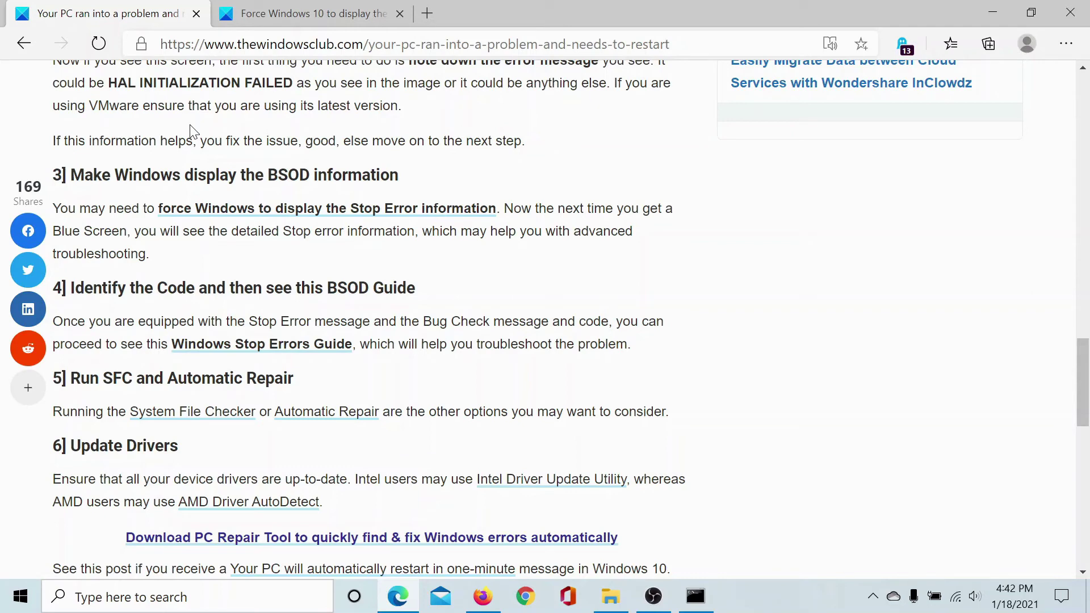
Step: Check the top of the Force Windows 10 Stop Error tab, then return the BSOD article to its top
left_click(301, 17)
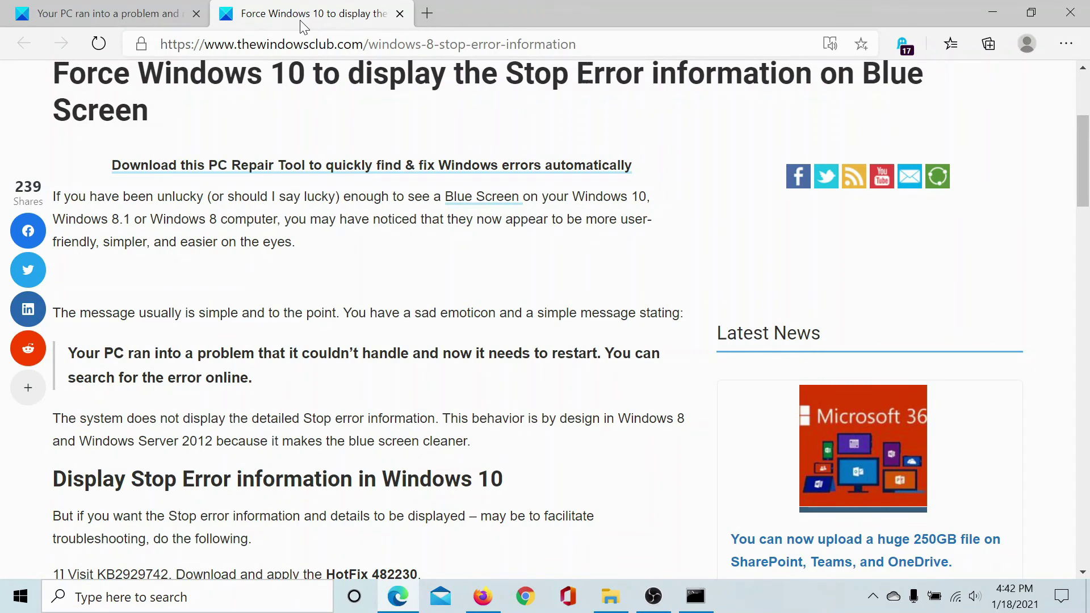
scroll(500, 375, "up", 4)
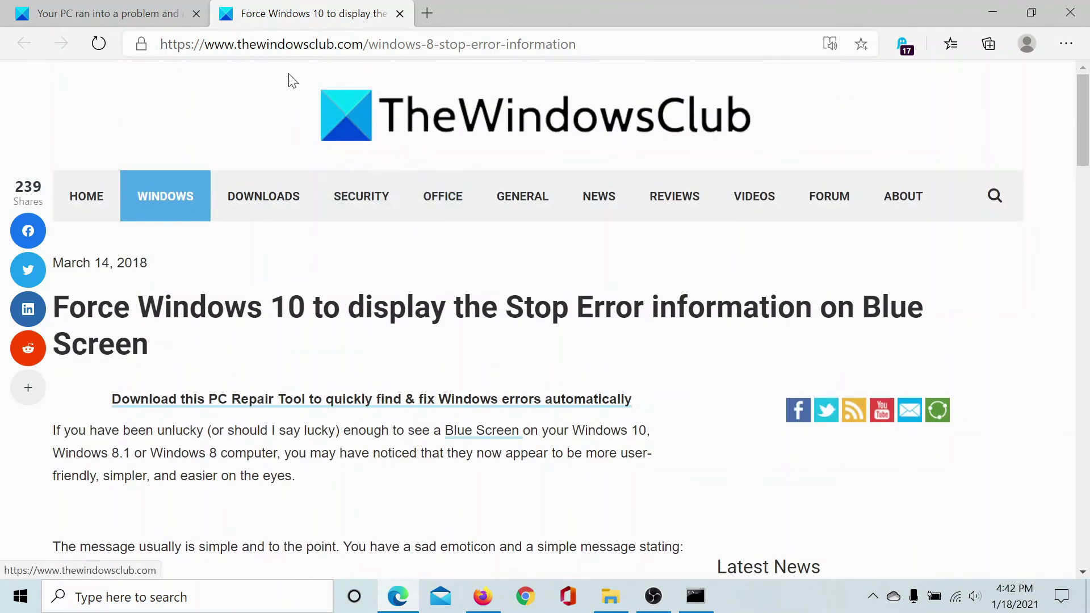
left_click(107, 9)
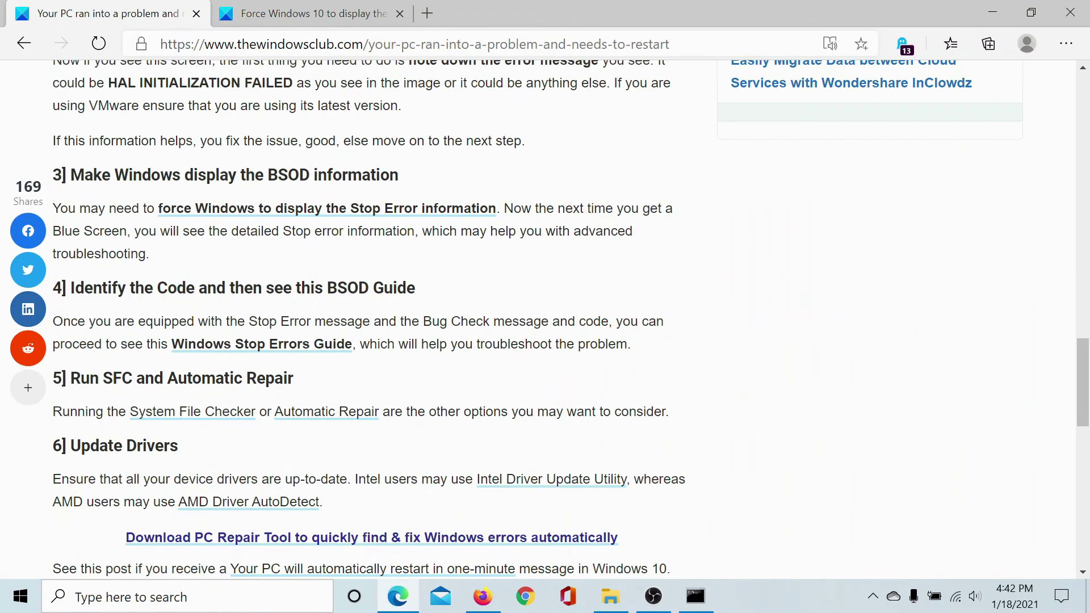
left_click_drag(1084, 348, 1083, 82)
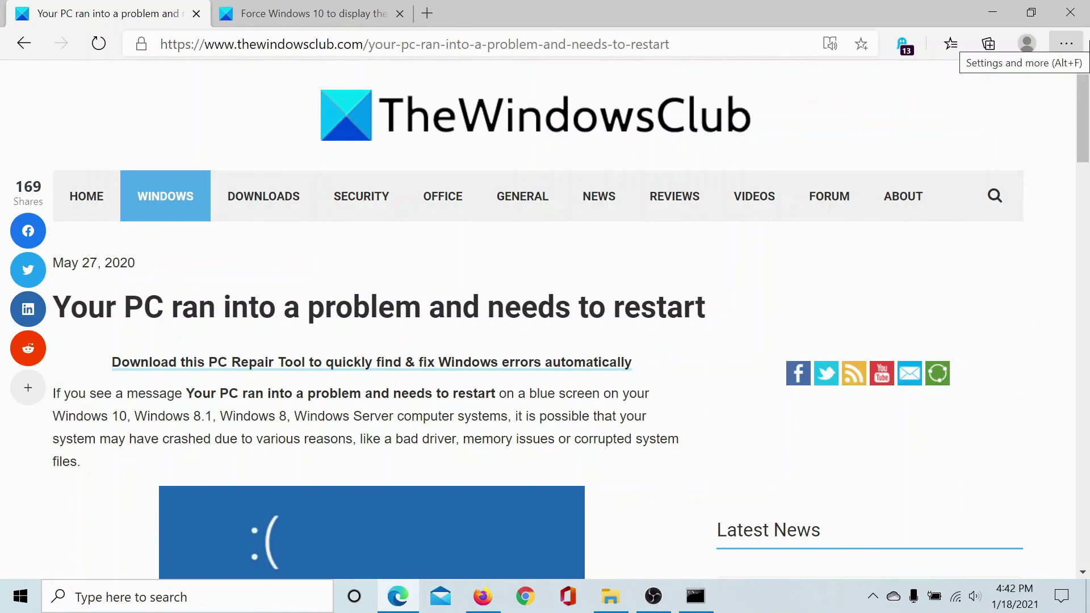